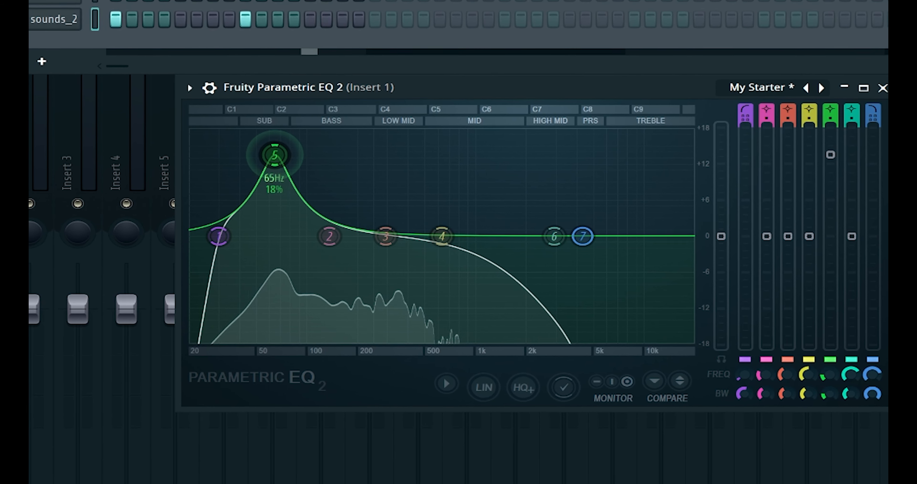
- On Insert 1, dip EQ band 4, then reduce the Transient Shaper's sustain, add a little pump and enable Clip
left_click_drag(438, 237, 421, 292)
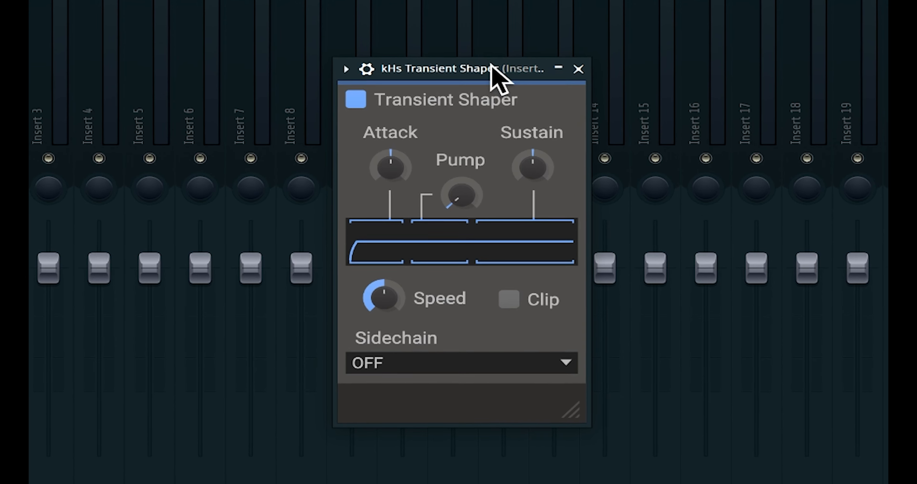
mouse_move(542, 172)
left_mouse_down()
mouse_move(542, 200)
mouse_move(542, 183)
left_mouse_up()
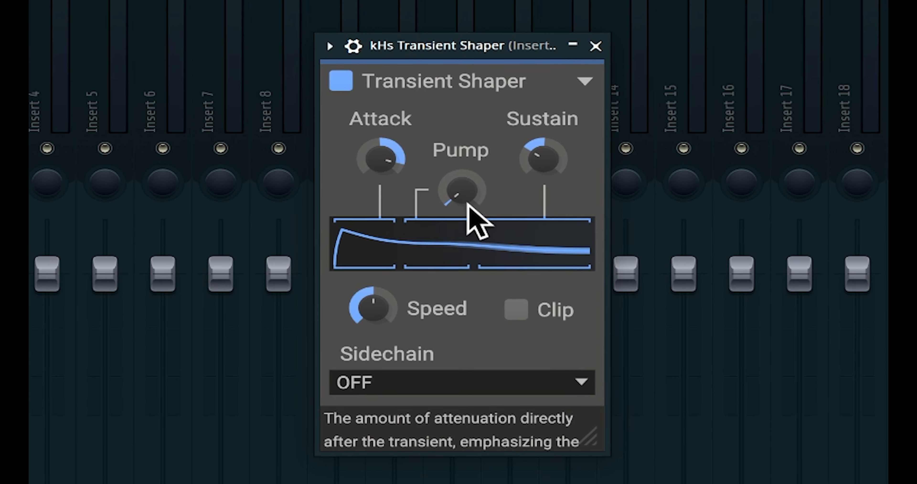
left_click_drag(463, 197, 463, 190)
left_click(523, 318)
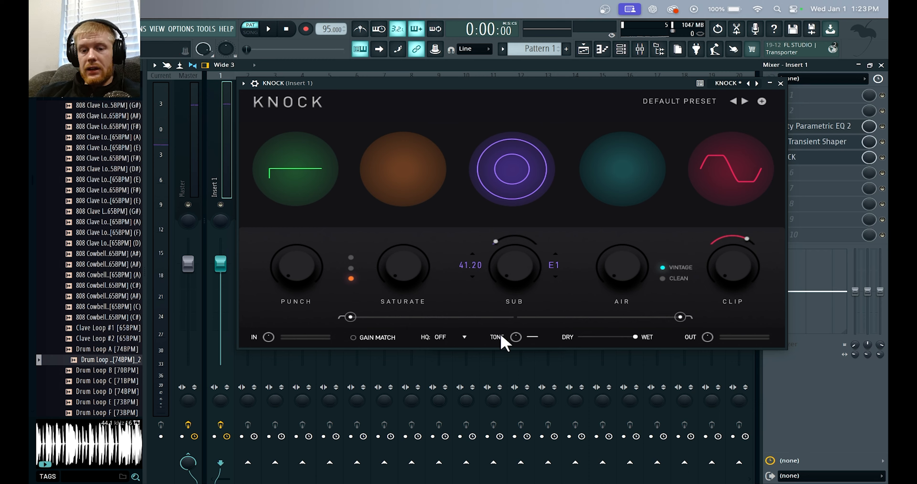
- Raise the Saturate amount in KNOCK on Insert 1, and play the project to listen
left_click_drag(403, 265, 404, 231)
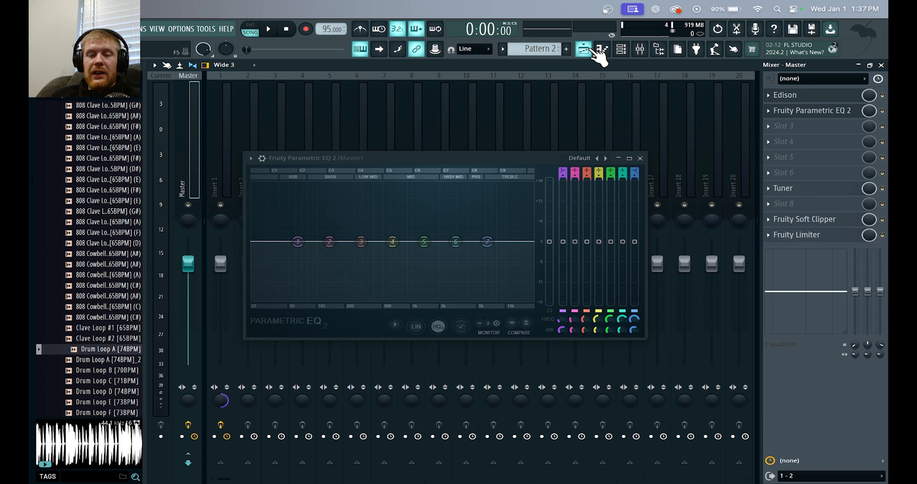
key("space")
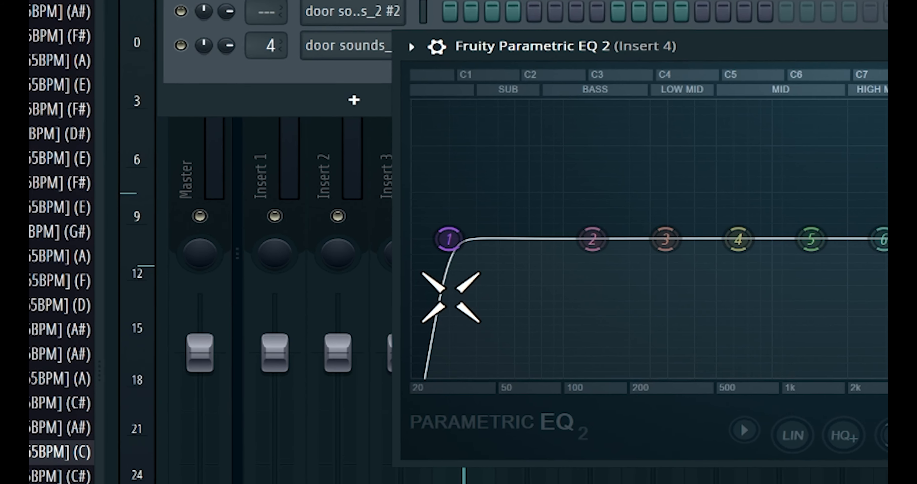
- On Insert 4, move the EQ's low-cut band up past 100 Hz and raise the Fruity Fast Dist pre-gain
left_click_drag(446, 242, 590, 241)
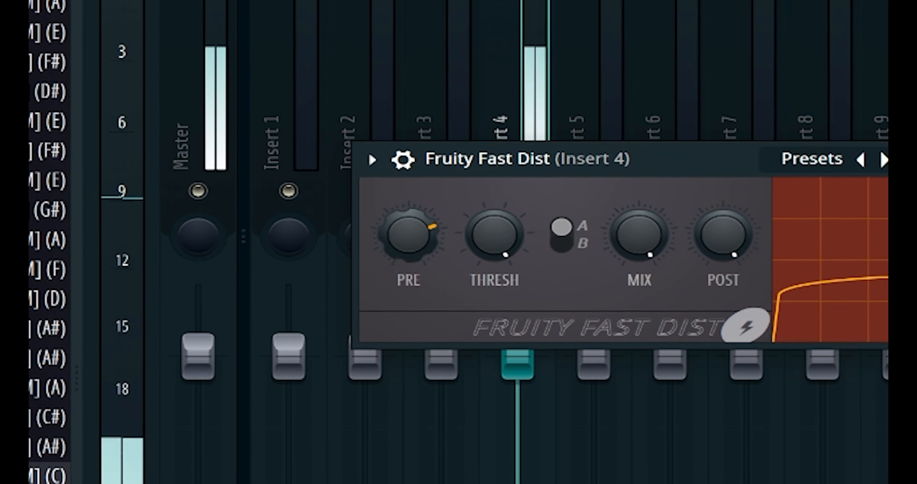
left_click_drag(409, 234, 409, 218)
mouse_move(484, 231)
left_mouse_down()
mouse_move(484, 249)
mouse_move(484, 231)
left_mouse_up()
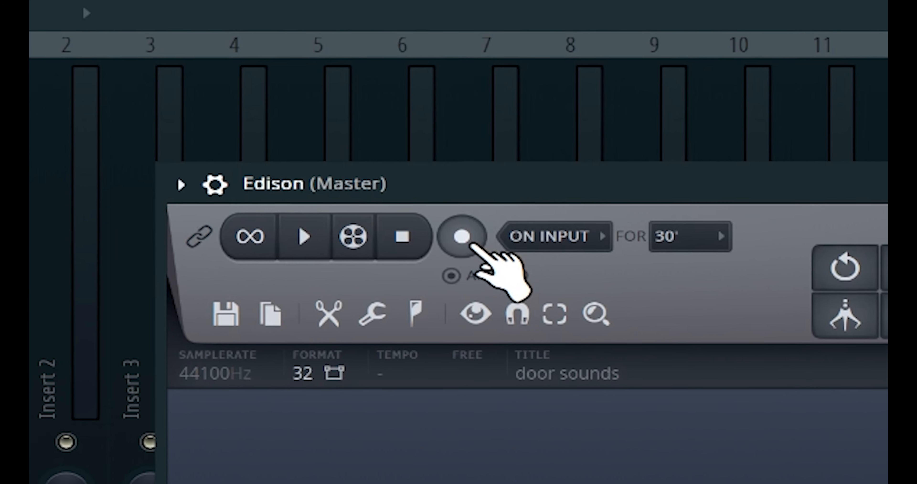
- Arm Edison on the Master for recording on input, and audition the selected hit in the door sounds recording
left_click(466, 237)
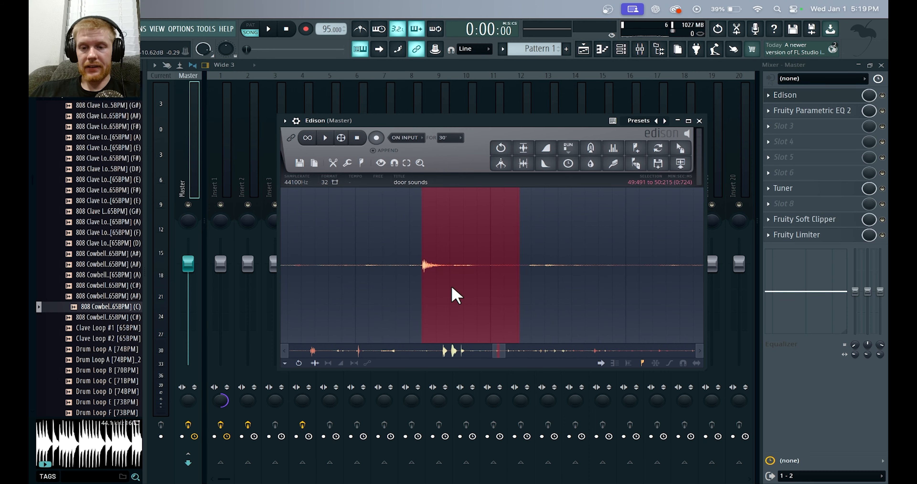
key("space")
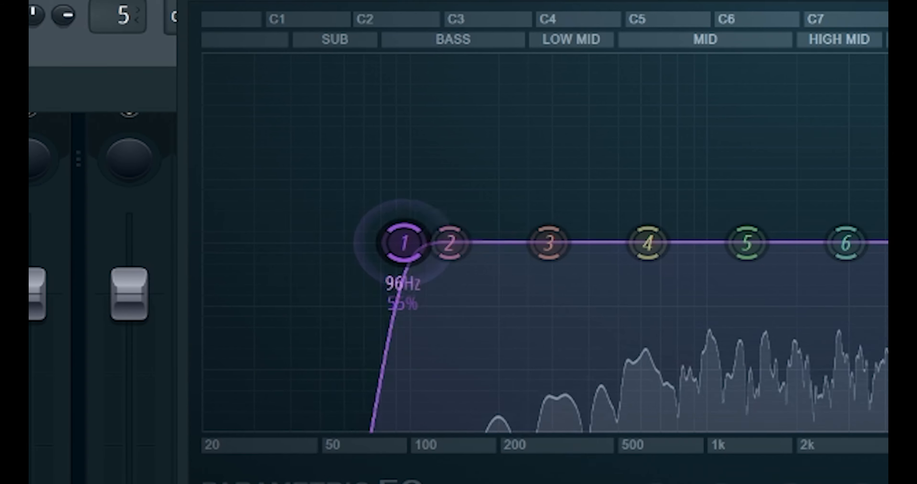
- On Insert 5, adjust the EQ's low-cut band and shape the transients with more attack and pump and sustain at -51 %
left_click_drag(403, 243, 369, 280)
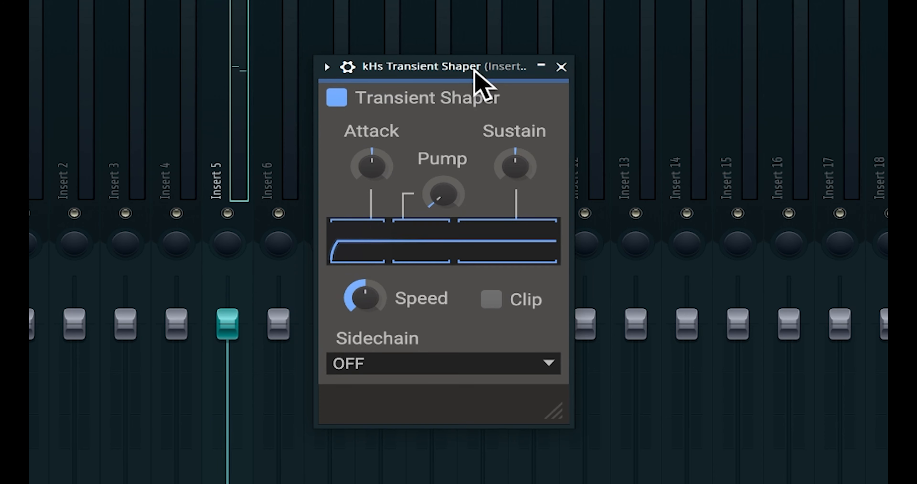
left_click_drag(371, 166, 371, 142)
left_click_drag(509, 167, 509, 192)
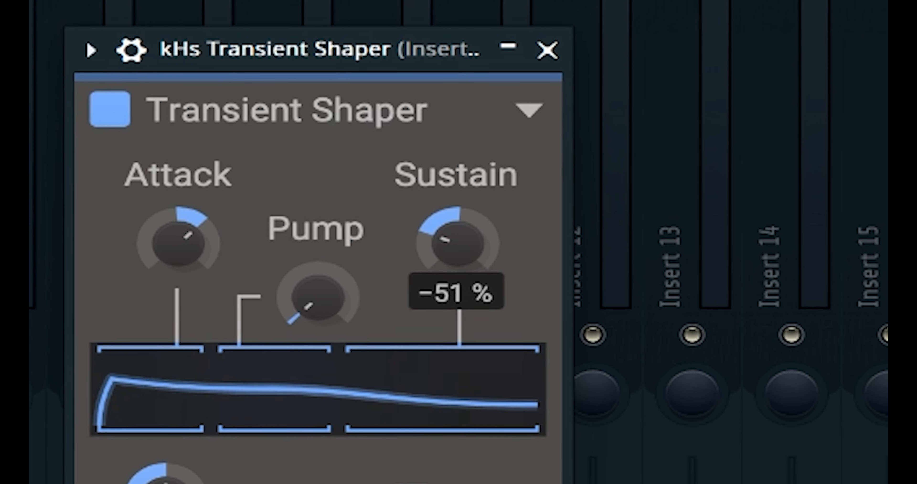
left_click_drag(342, 275, 342, 231)
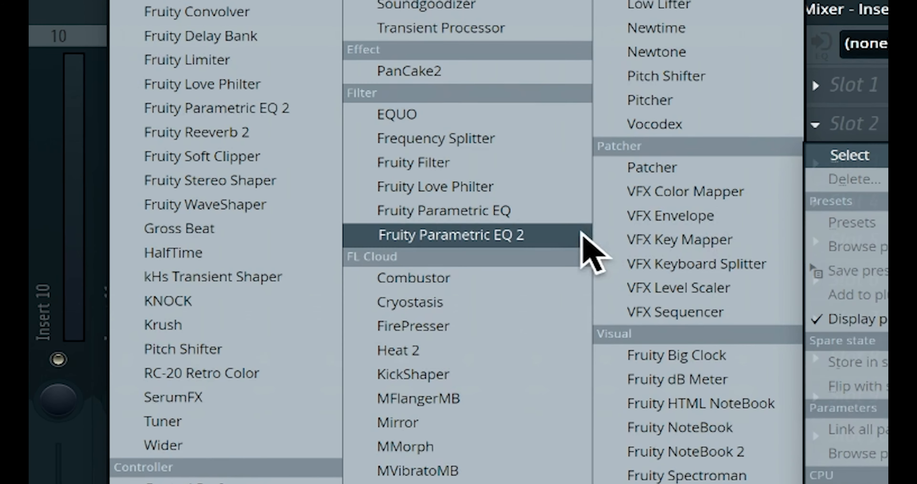
- Add Fruity Parametric EQ 2 in slot 2 and adjust its Insert 6 filtering, bringing the high cut down to about 500 Hz
left_click(583, 250)
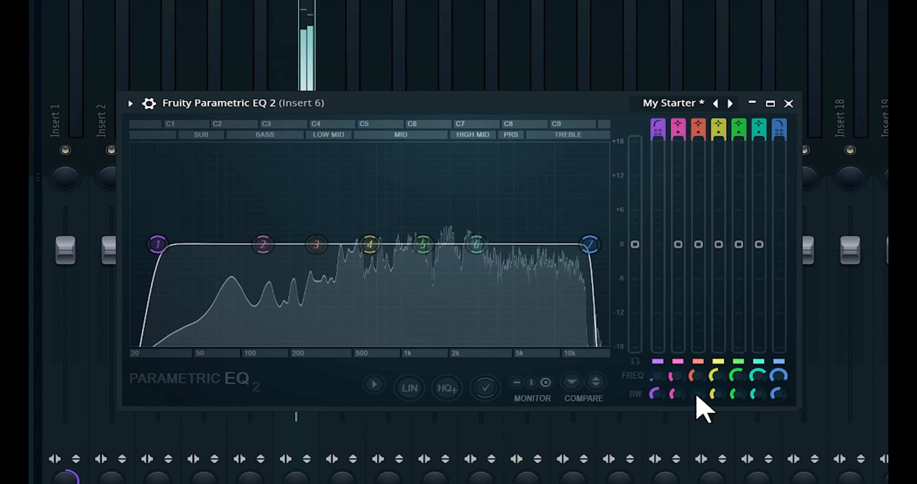
left_click_drag(590, 244, 369, 244)
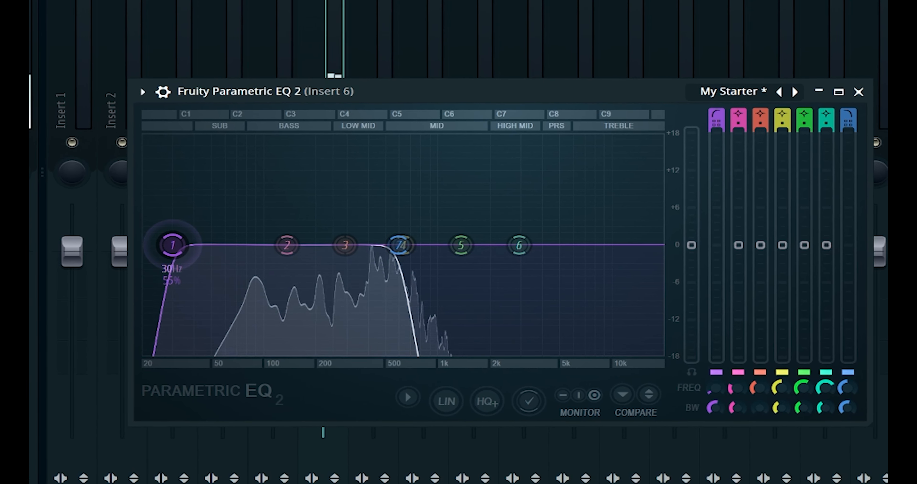
left_click_drag(157, 244, 346, 133)
left_click_drag(454, 245, 410, 247)
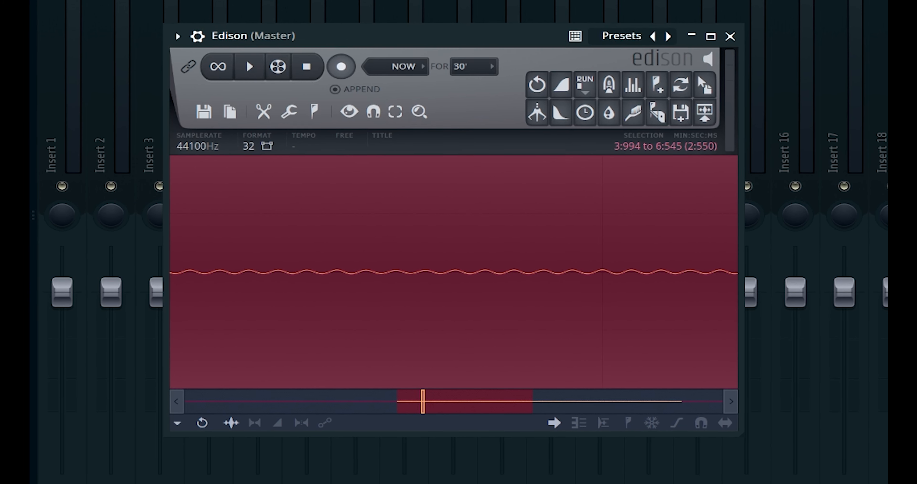
- Select the 4:480 to 4:498 section of the recorded tone in Edison and turn on looped playback
left_click_drag(278, 281, 324, 274)
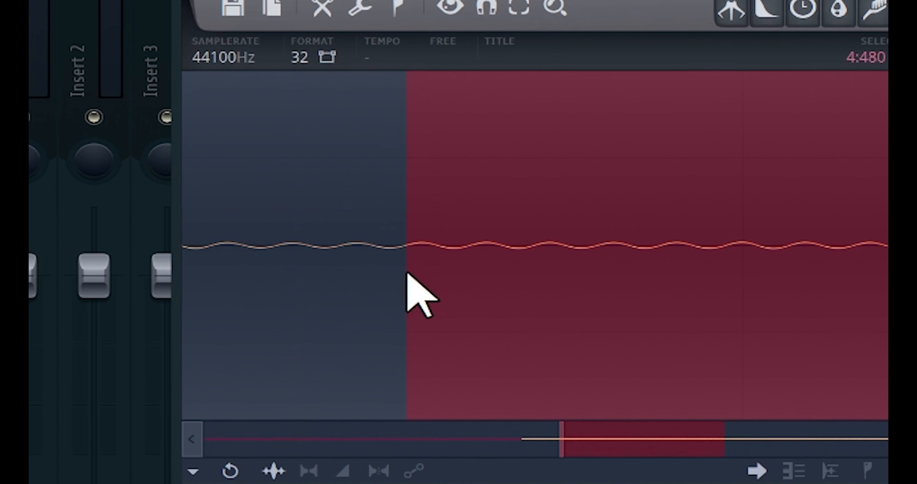
left_click_drag(461, 240, 730, 303)
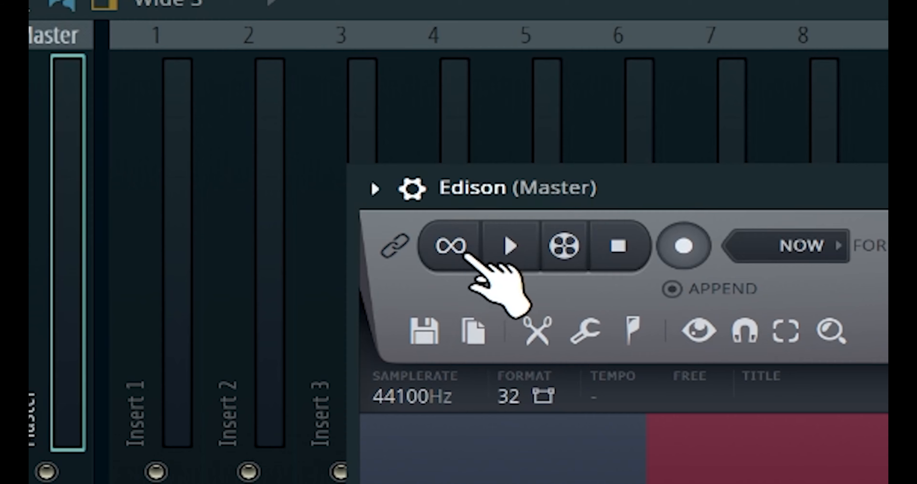
left_click(466, 249)
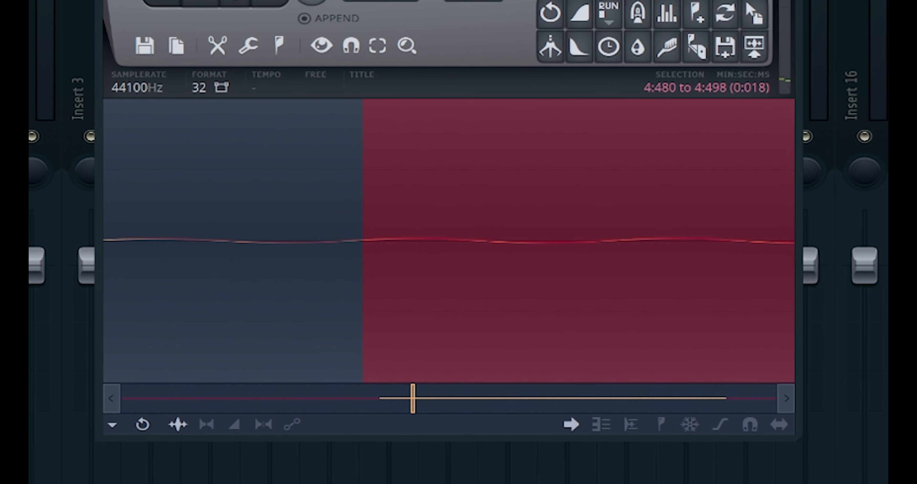
- Widen the selection of the tone to 4:469 to 4:551 and set it as the sample's loop
scroll(318, 261, "up", 3)
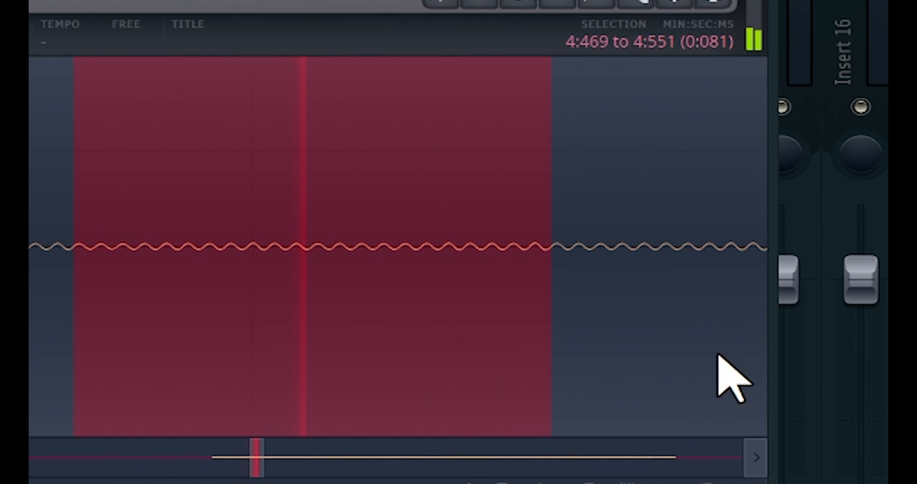
scroll(380, 279, "down", 3)
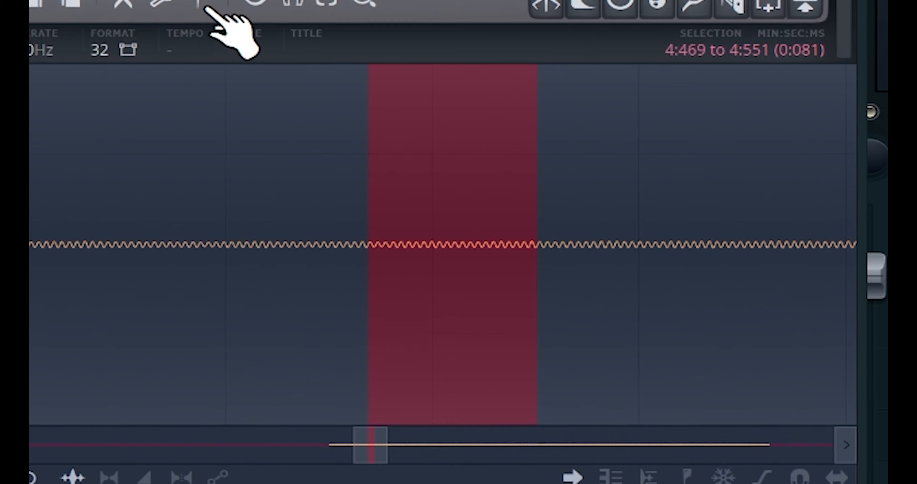
left_click(201, 5)
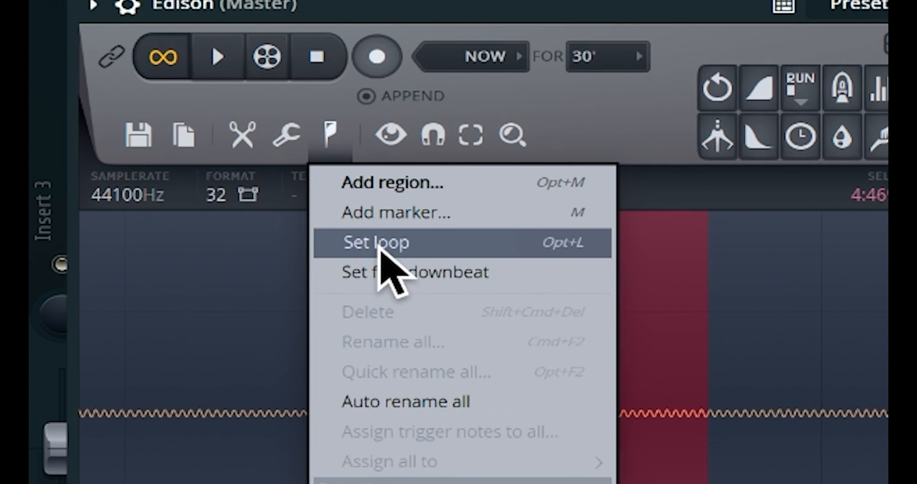
left_click(246, 97)
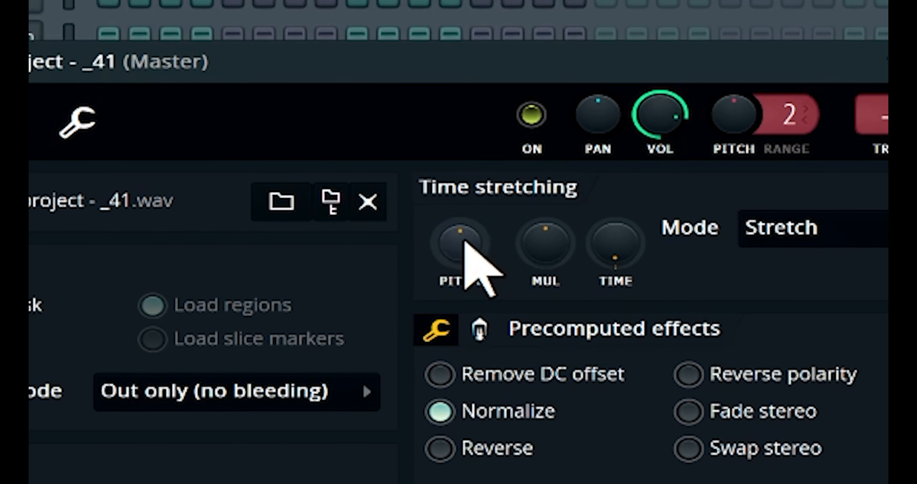
- Lower the time-stretching pitch of the _41 sample in the sampler channel
left_click_drag(465, 242, 464, 274)
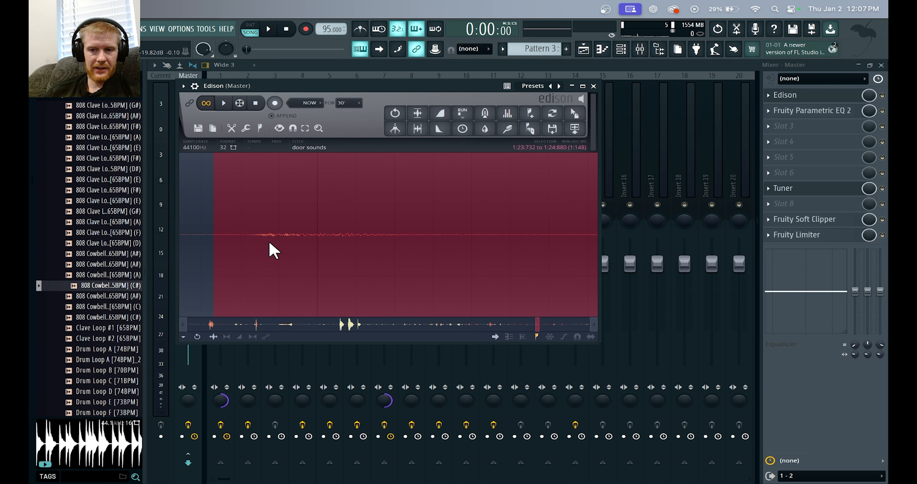
- Audition the quiet air sound in the door sounds recording and narrow the looping selection to around 1:24:054 to 1:24:314
key("space")
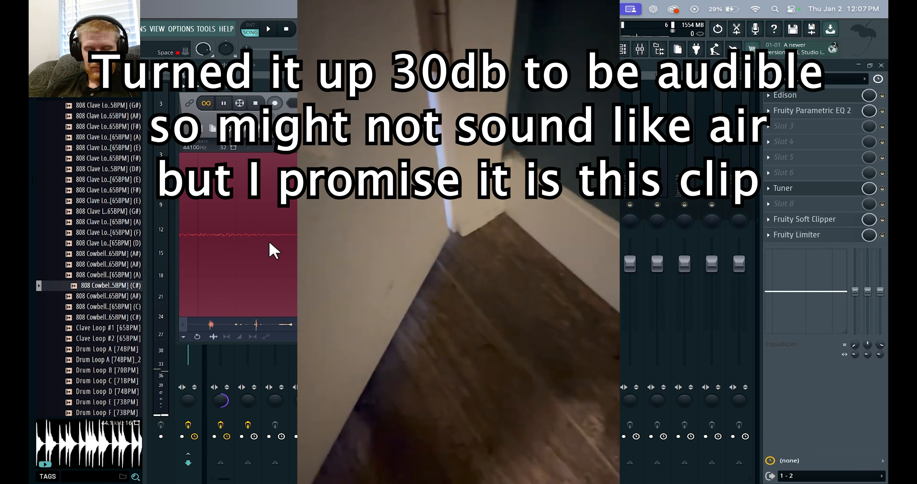
key("space")
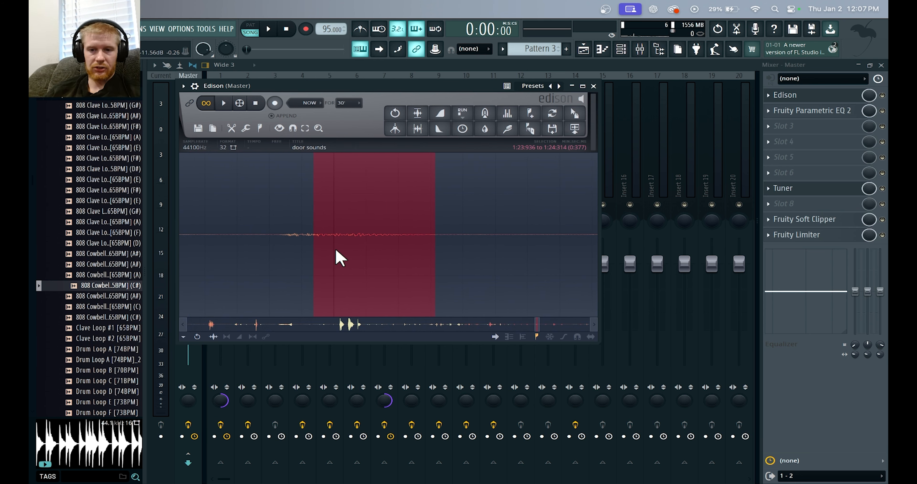
key("space")
left_click(400, 252, "shift")
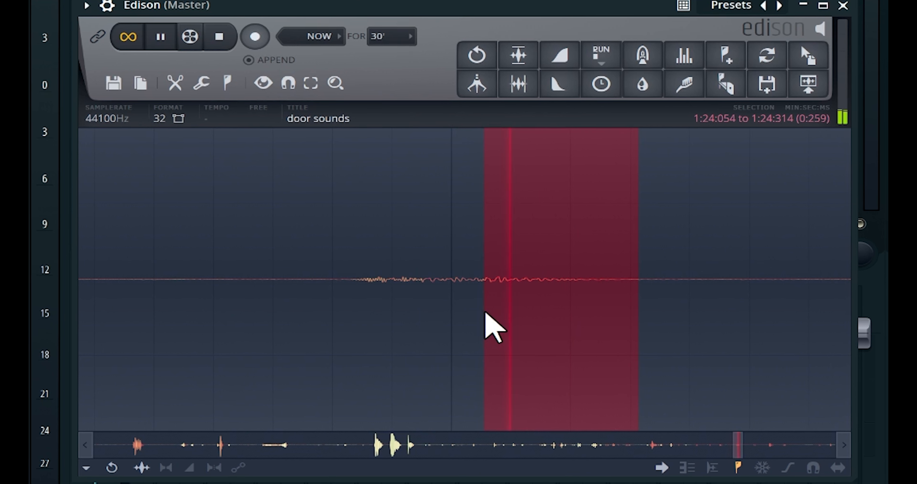
left_click_drag(726, 324, 443, 326)
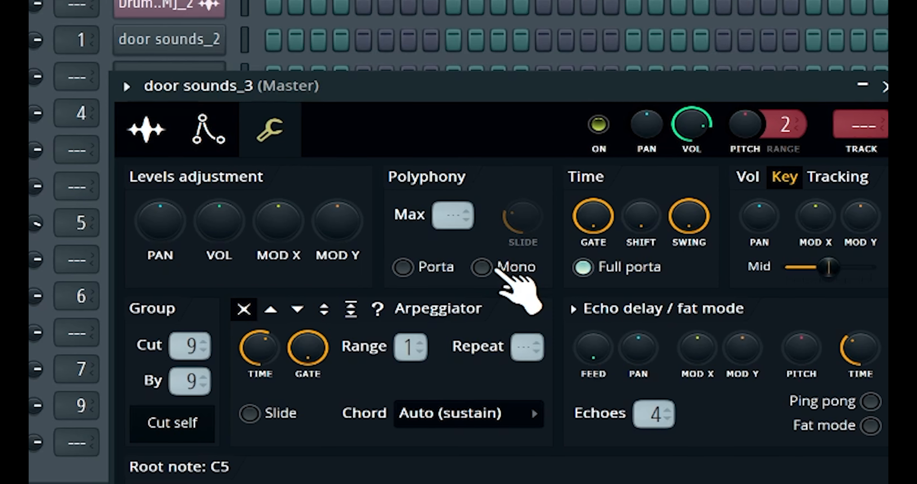
- Enable Mono and Porta polyphony for the door sounds_3 channel
left_click(498, 268)
left_click(423, 267)
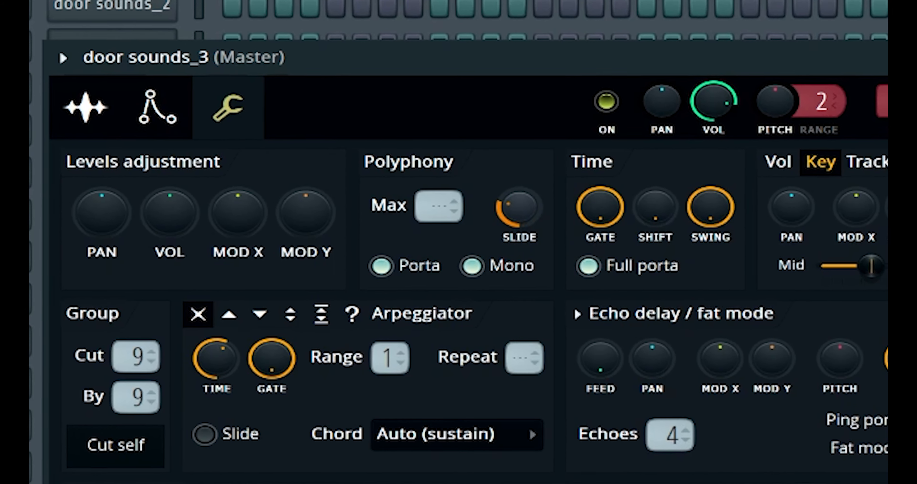
- Enable the volume envelope of the door sounds_3 channel and raise its release, checking the sample's loop points
left_click(71, 103)
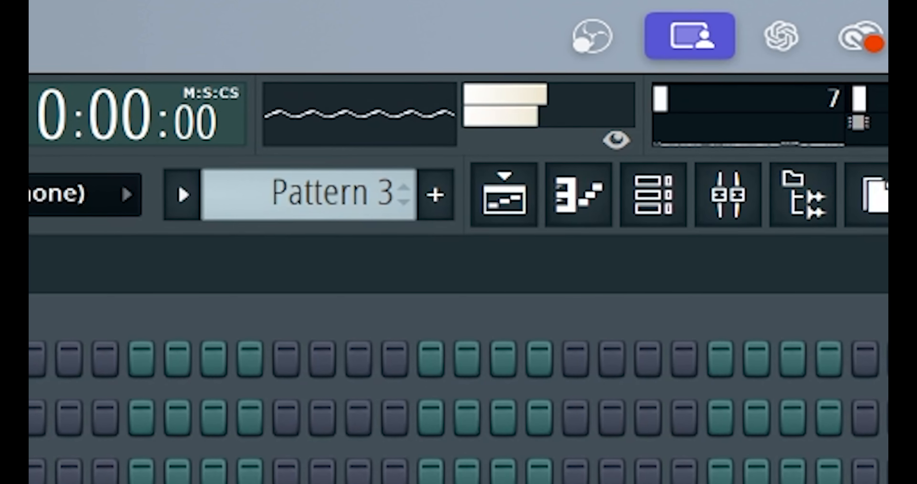
left_click(333, 57)
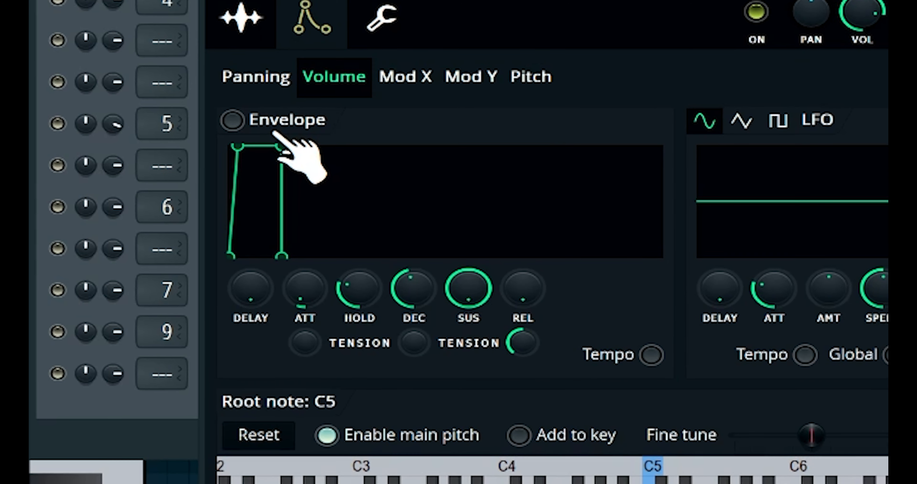
left_click(273, 131)
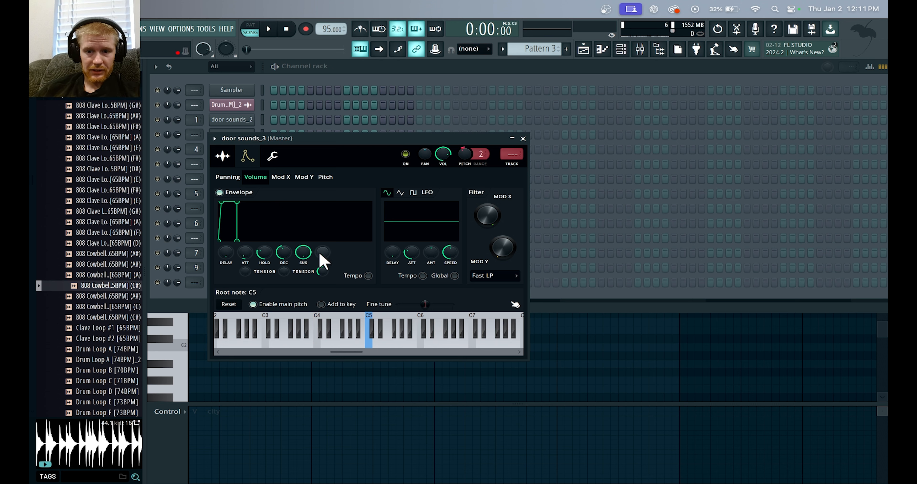
left_click(228, 157)
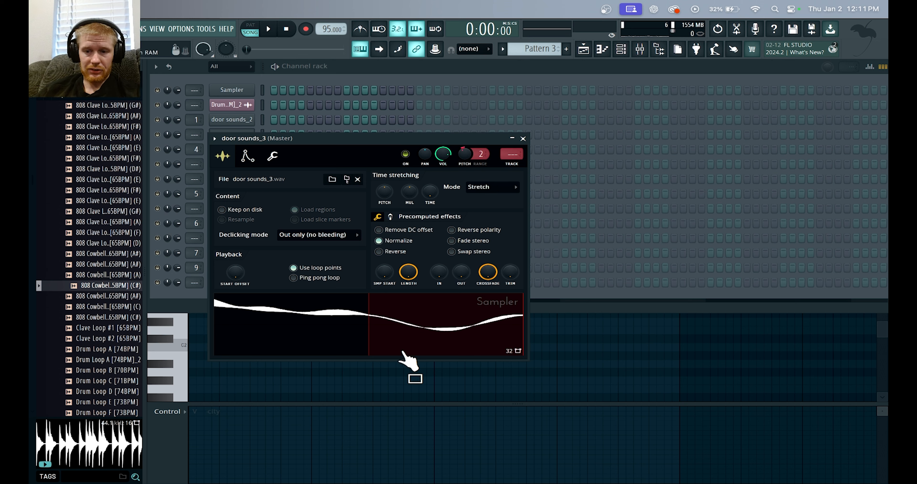
left_click(247, 155)
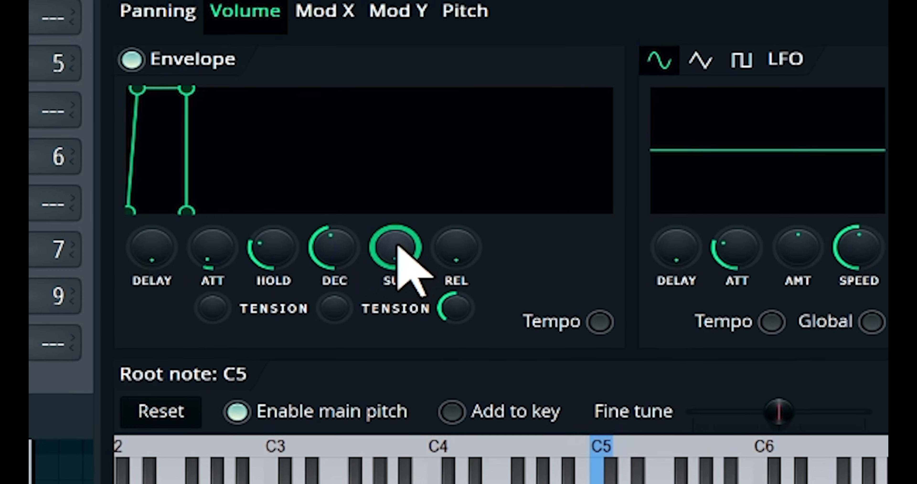
left_click_drag(455, 245, 455, 220)
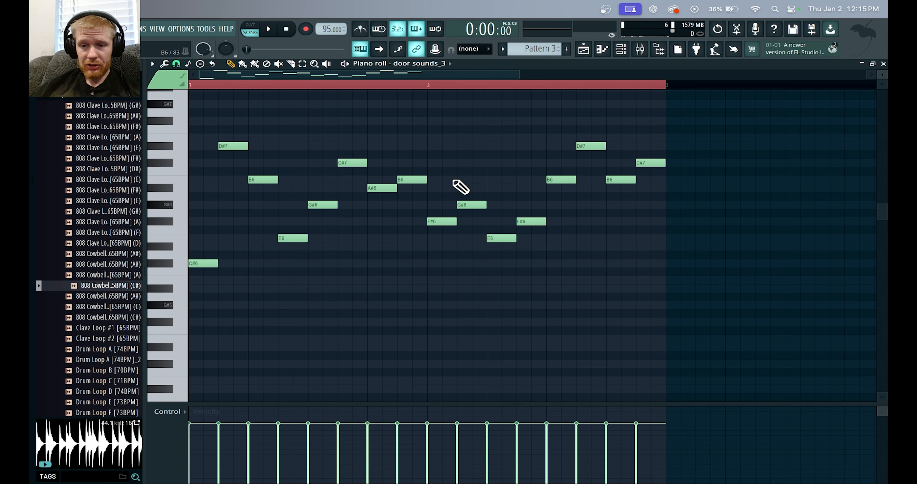
scroll(461, 187, "up", 8)
scroll(461, 186, "down", 6)
scroll(460, 187, "up", 2)
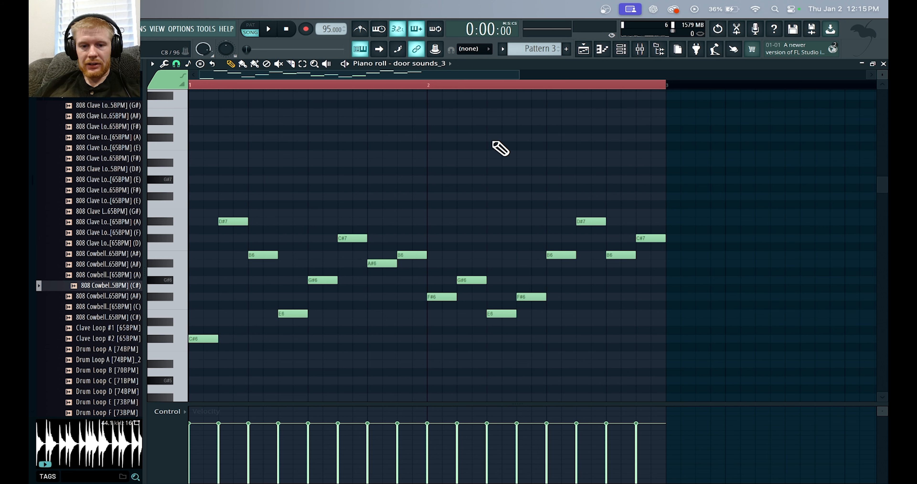
- Play the door sounds_3 melody and try a very short A7 note above the D#7 note
scroll(507, 144, "down", 1)
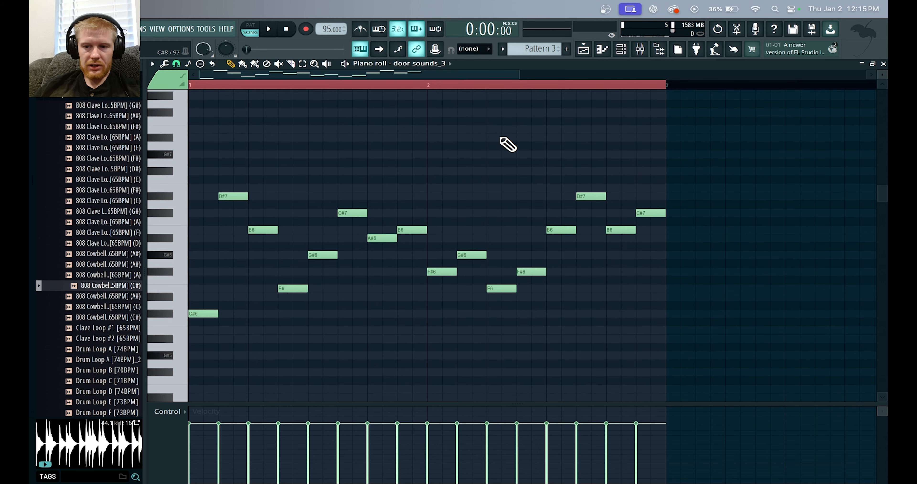
key("space")
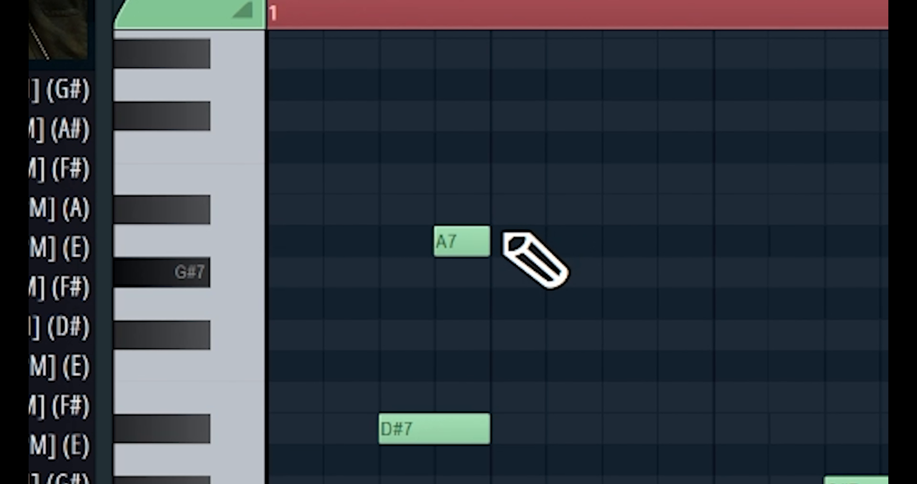
left_click_drag(488, 244, 449, 262)
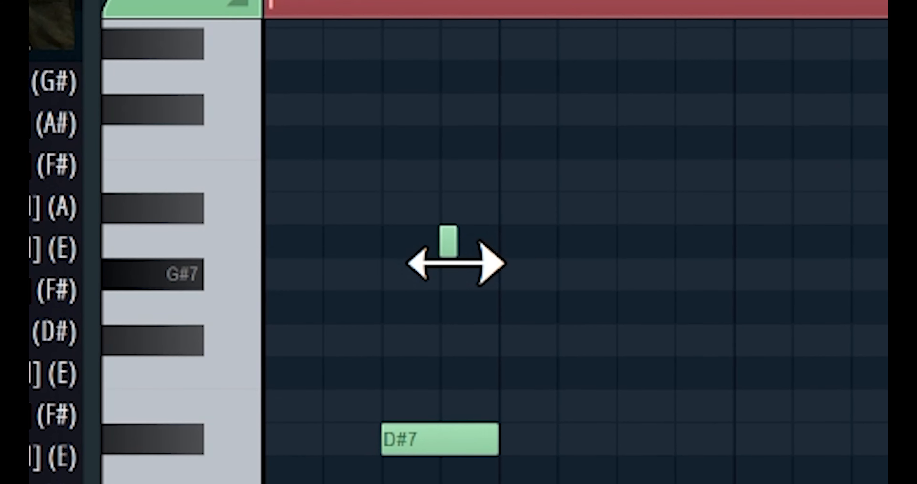
left_click(447, 242)
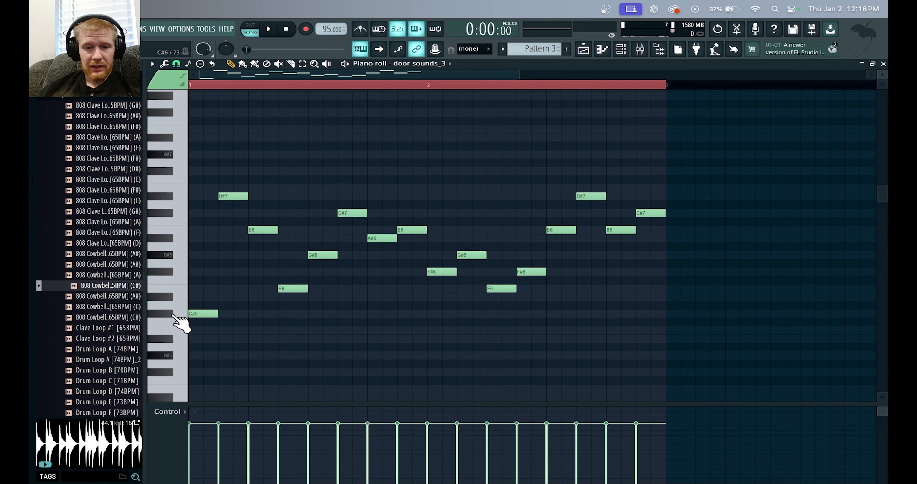
- Set the piano roll snap to 1/4 step, add very short notes just before several melody notes, and play the pattern
scroll(284, 284, "down", 2)
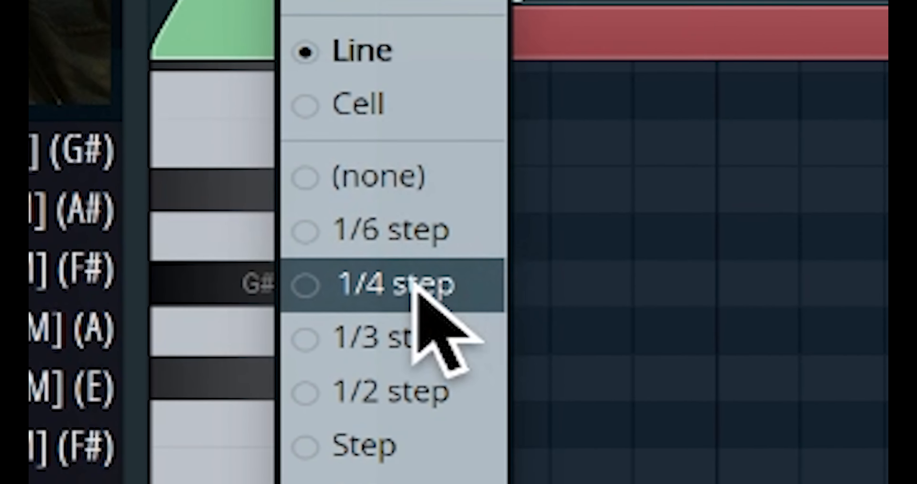
left_click(434, 306)
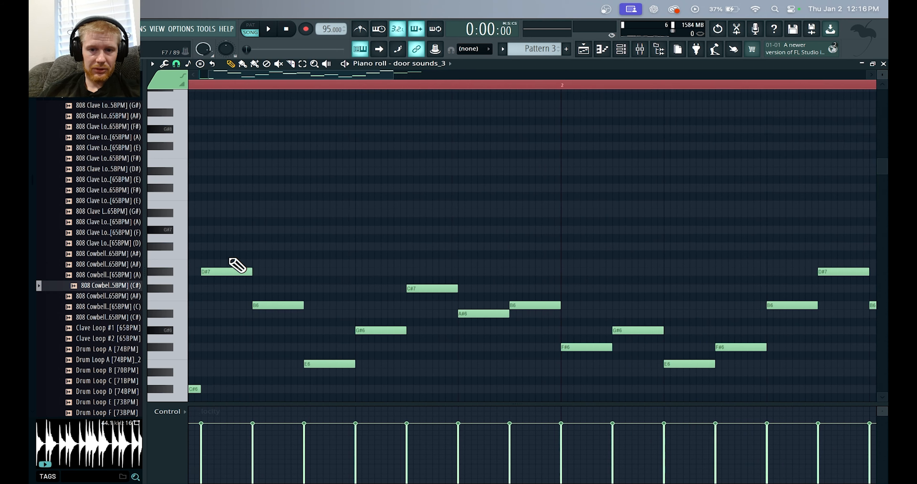
scroll(353, 144, "up", 3)
scroll(353, 144, "left", 3)
left_click(279, 254)
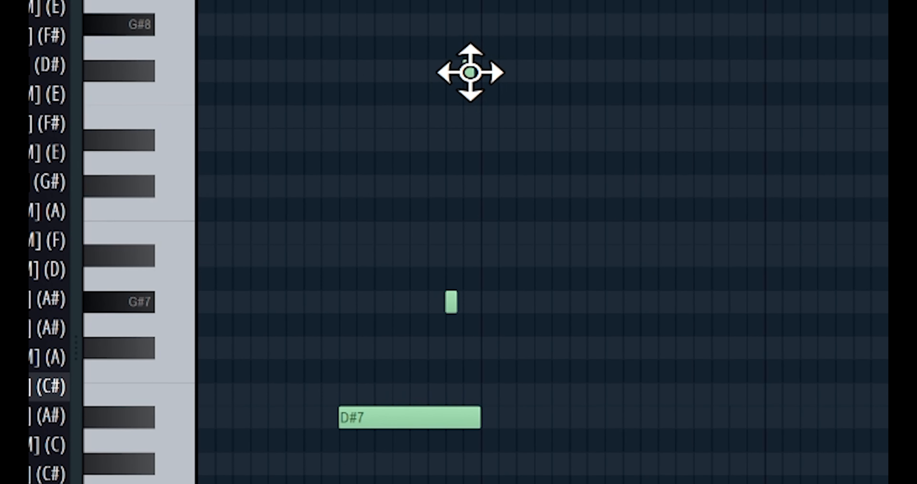
key("space")
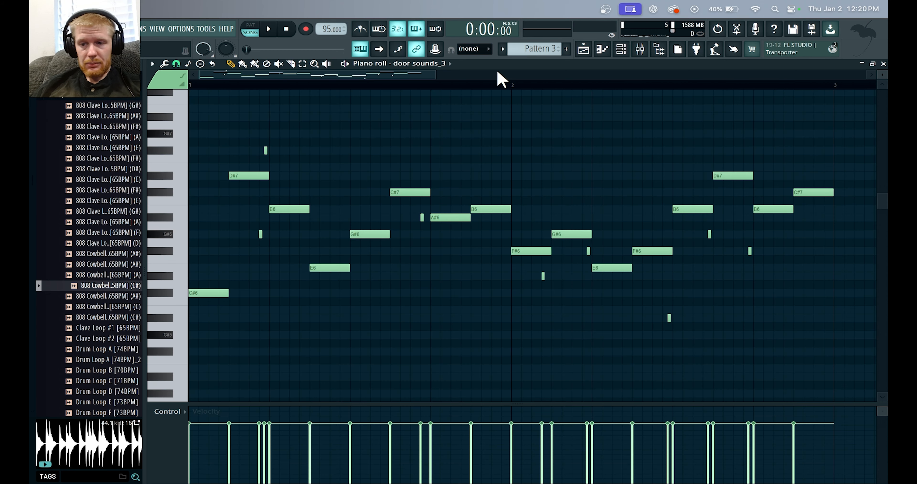
key("space")
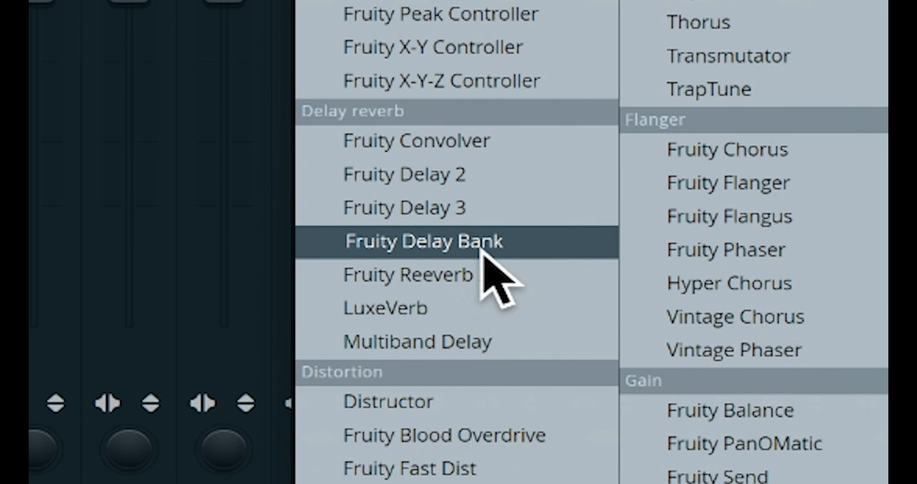
- Load Fruity Delay Bank and HalfTime as effects on mixer track Insert 17
left_click(480, 245)
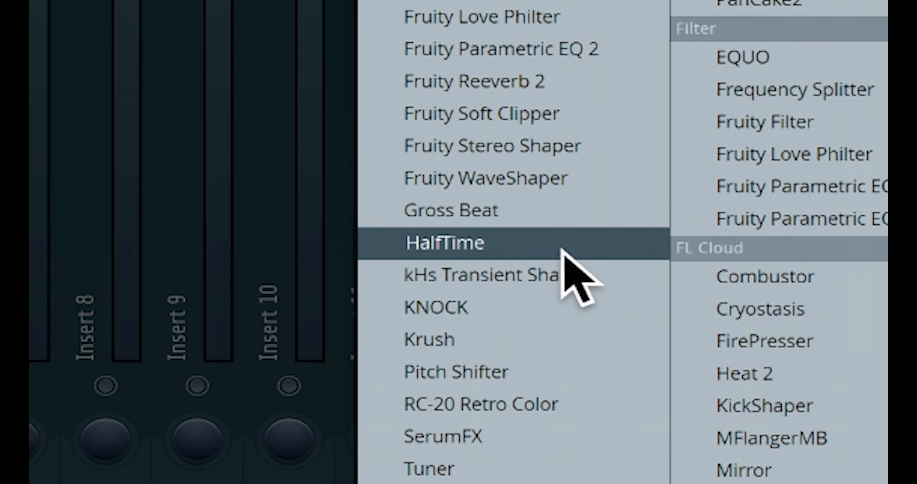
left_click(452, 243)
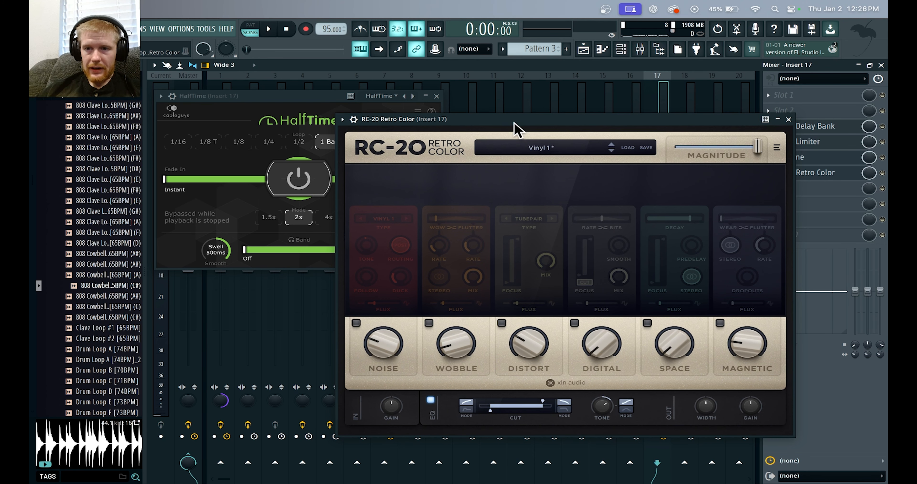
- In RC-20 Retro Color, enable Digital, Space, Magnetic and Distort at moderated amounts, and lower the Distort focus's upper limit to 154 Hz
left_click_drag(513, 127, 393, 95)
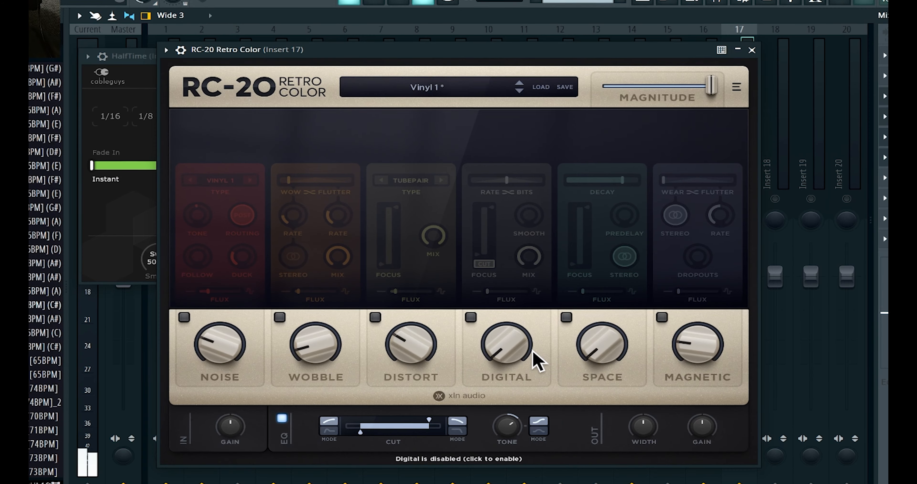
left_click_drag(502, 347, 494, 312)
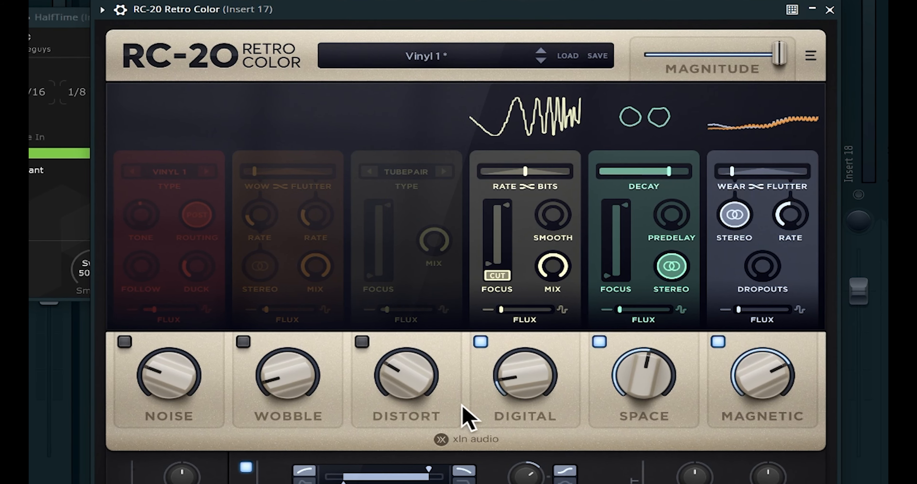
left_click(392, 397)
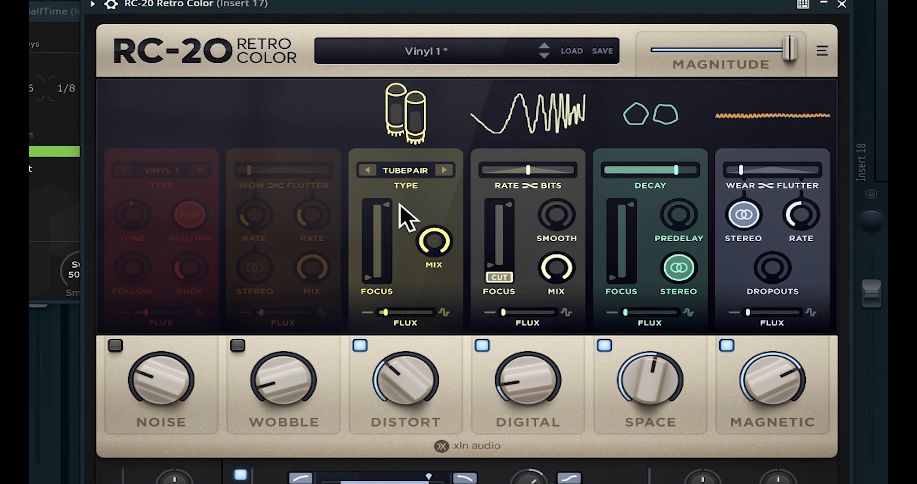
left_click_drag(392, 220, 388, 267)
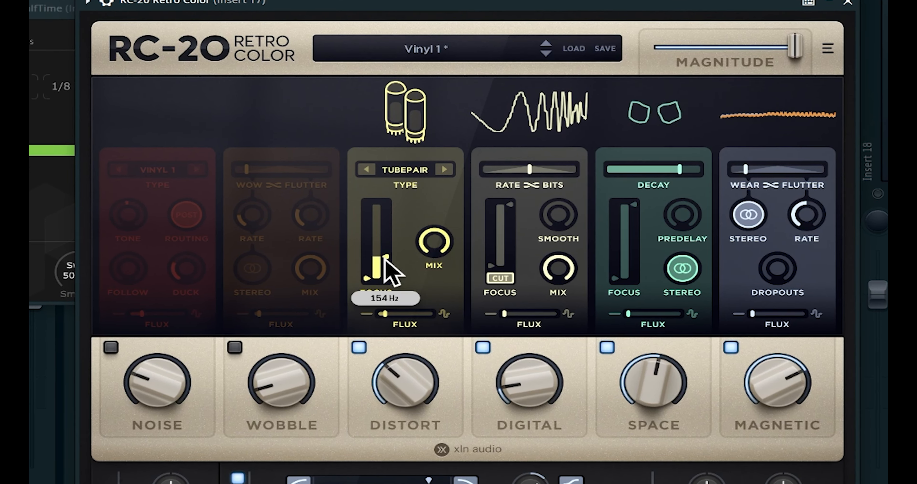